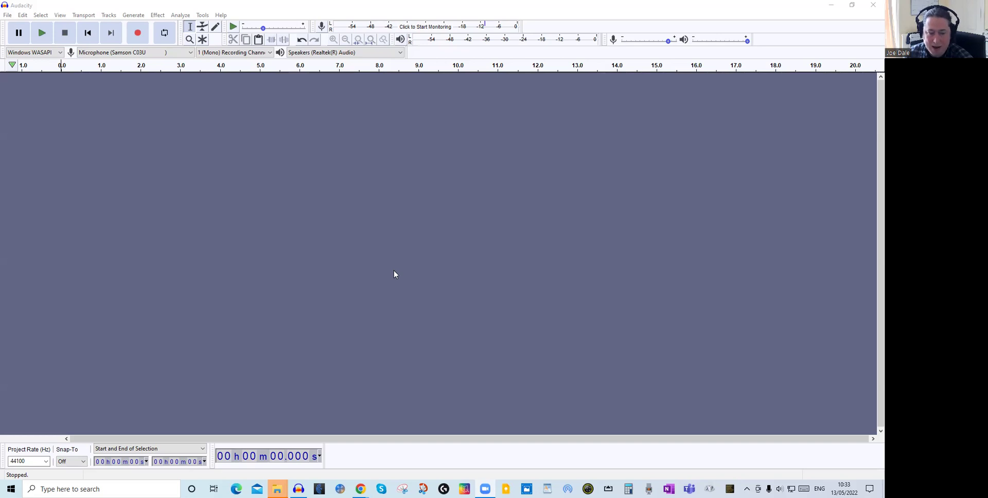
Open the FFmpeg install FAQ from the FFmpeg Library Download button in Libraries preferences.
left_click(24, 17)
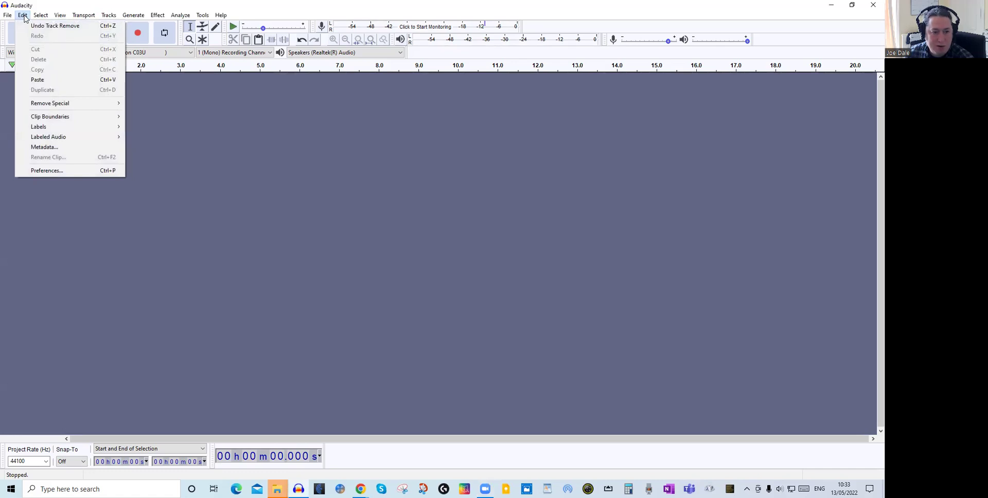
left_click(53, 172)
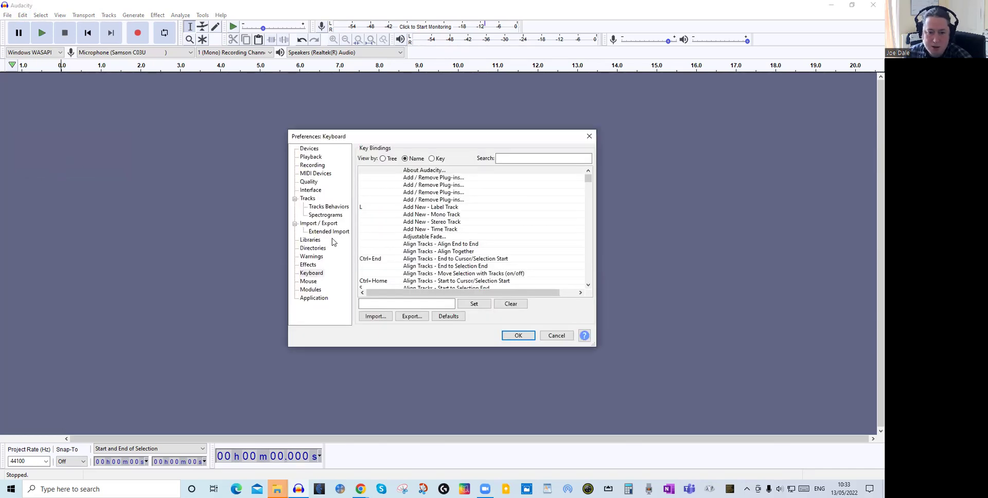
left_click(310, 240)
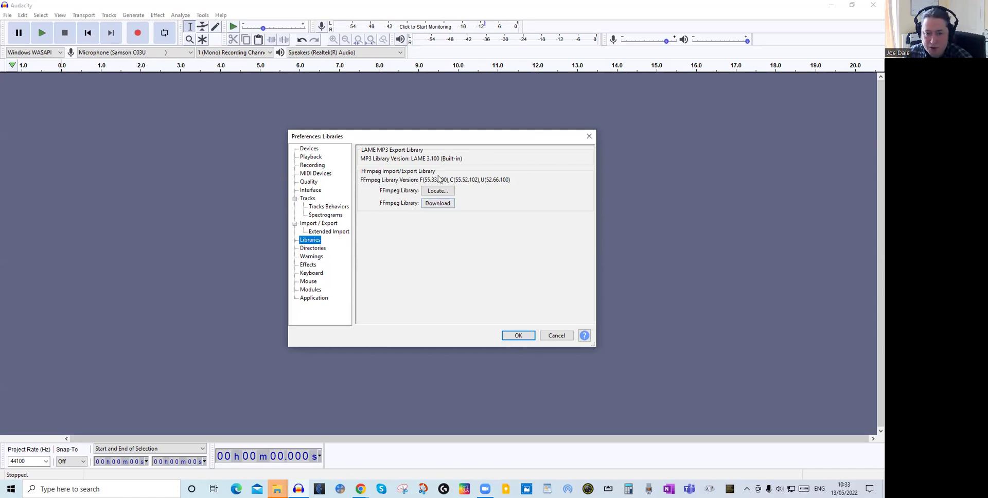
left_click(436, 205)
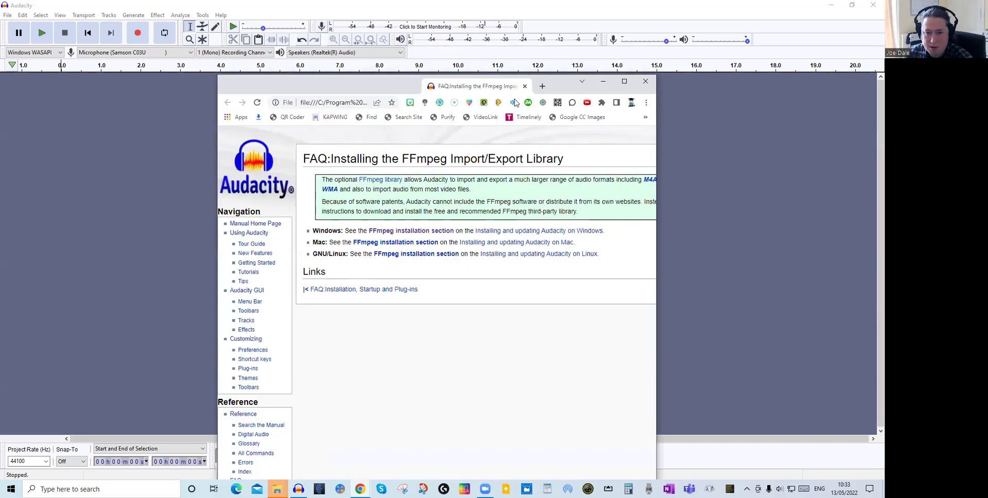
Maximize Chrome and follow the Windows FFmpeg installation links to the 64 bit download page.
left_click(625, 82)
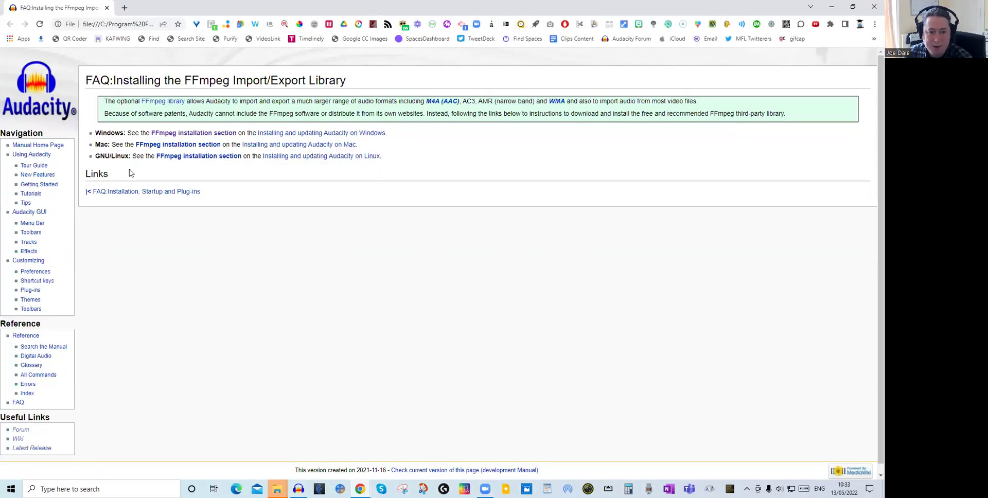
left_click(199, 133)
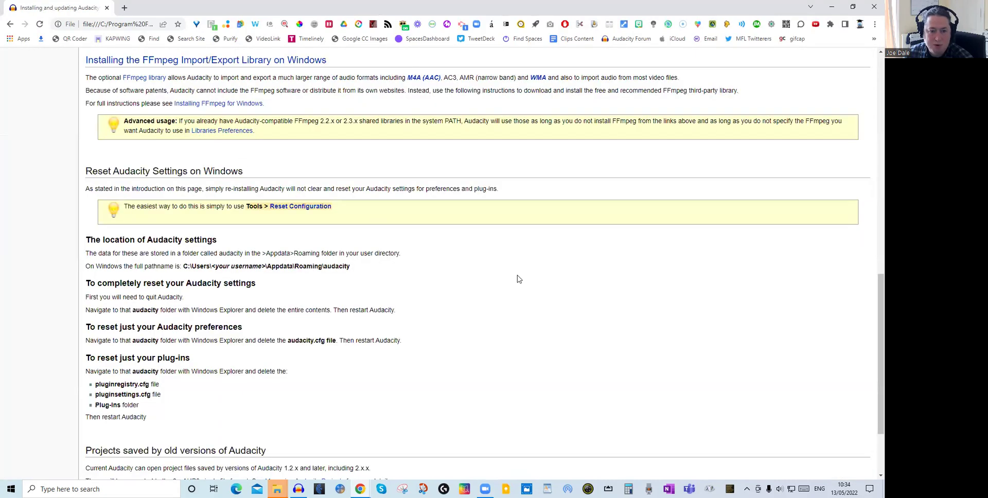
scroll(479, 269, "down", 3)
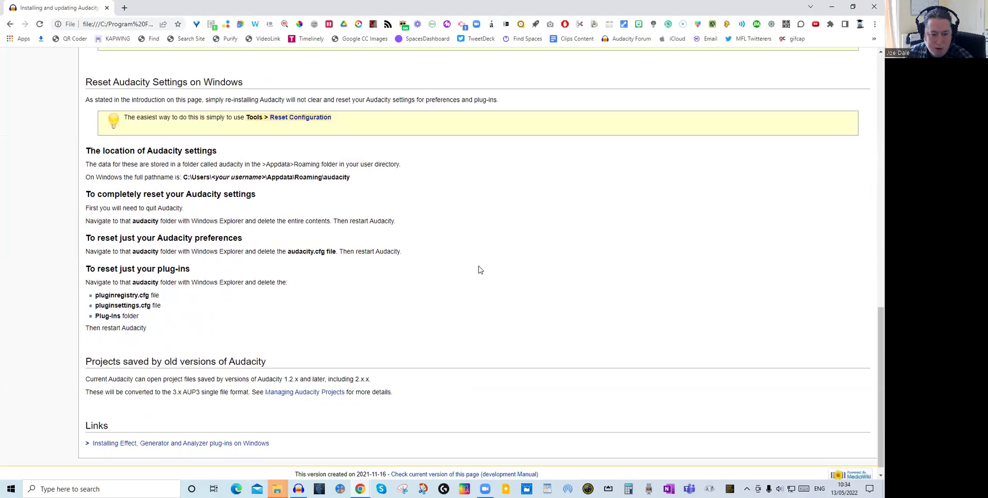
scroll(479, 269, "up", 4)
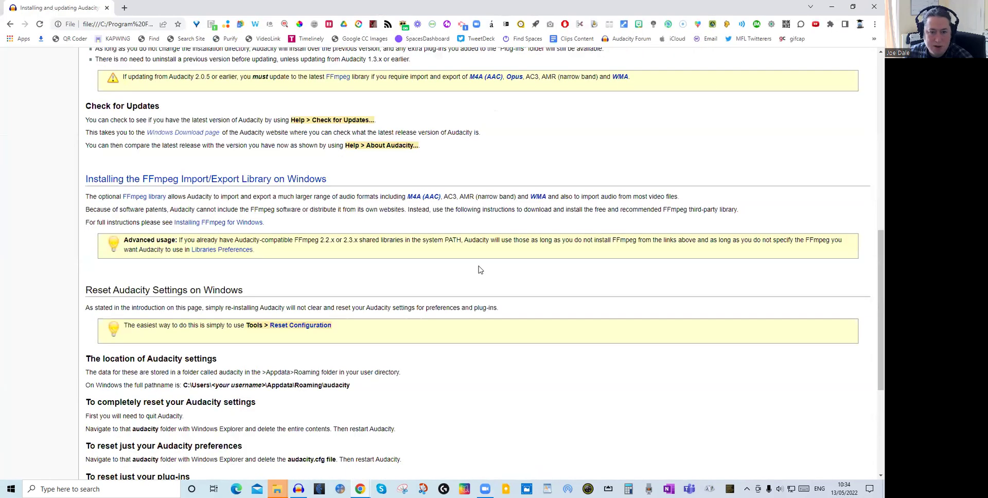
scroll(479, 269, "up", 3)
scroll(479, 269, "down", 1)
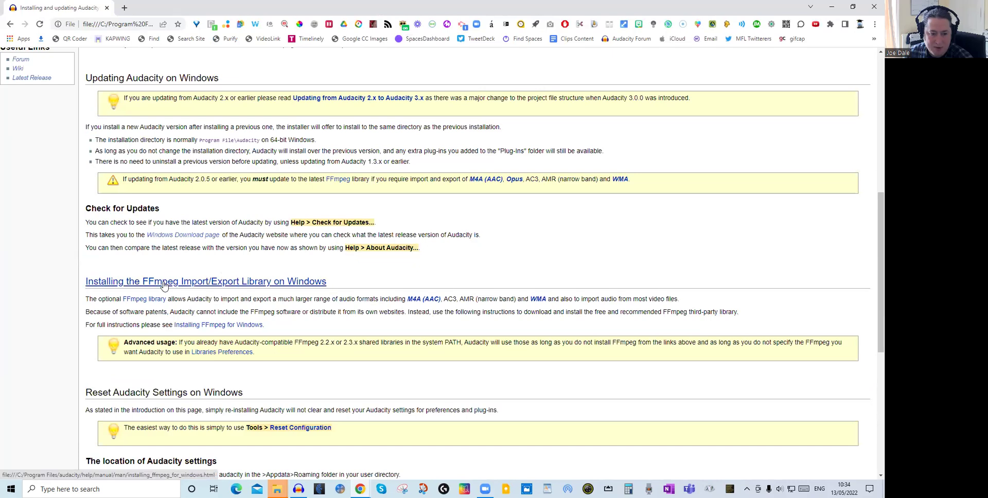
left_click(164, 284)
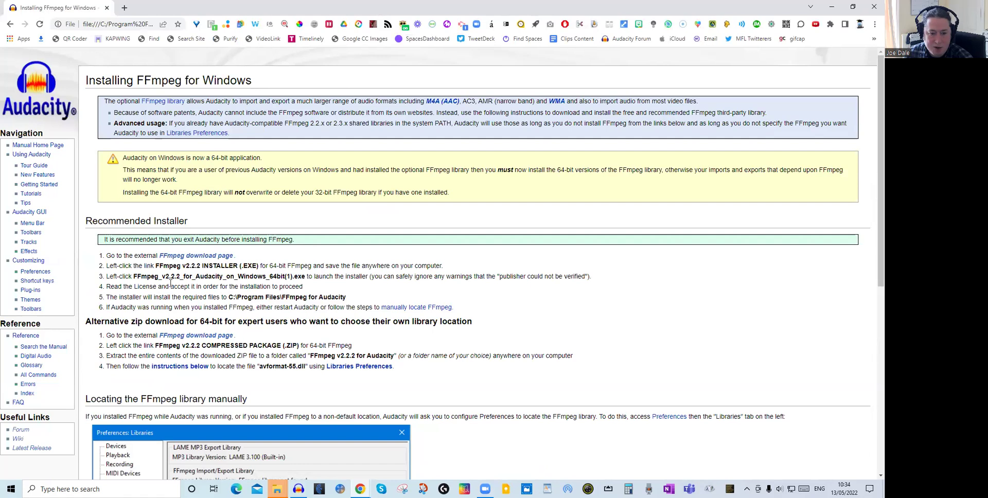
left_click(207, 256)
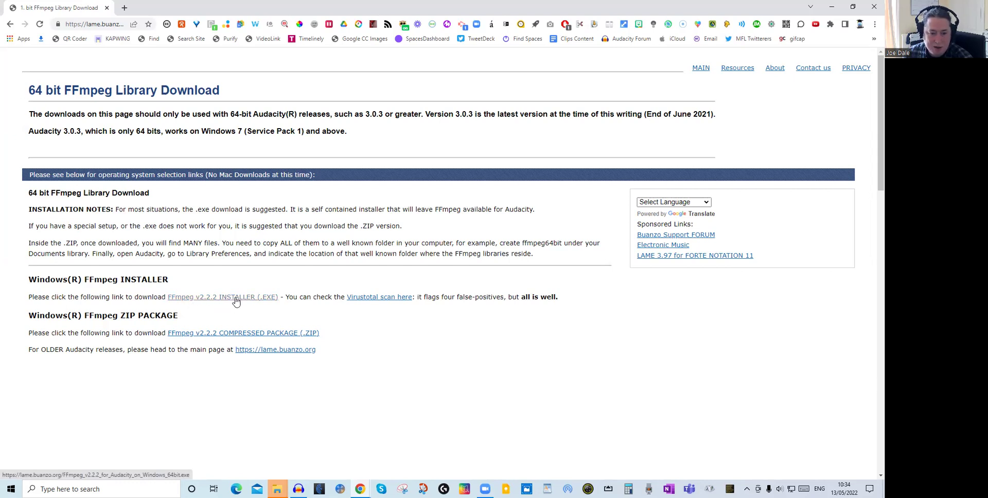
Save the FFmpeg v2.2.2 INSTALLER (.EXE) to the Desktop and run it from the download bar.
left_click(236, 302)
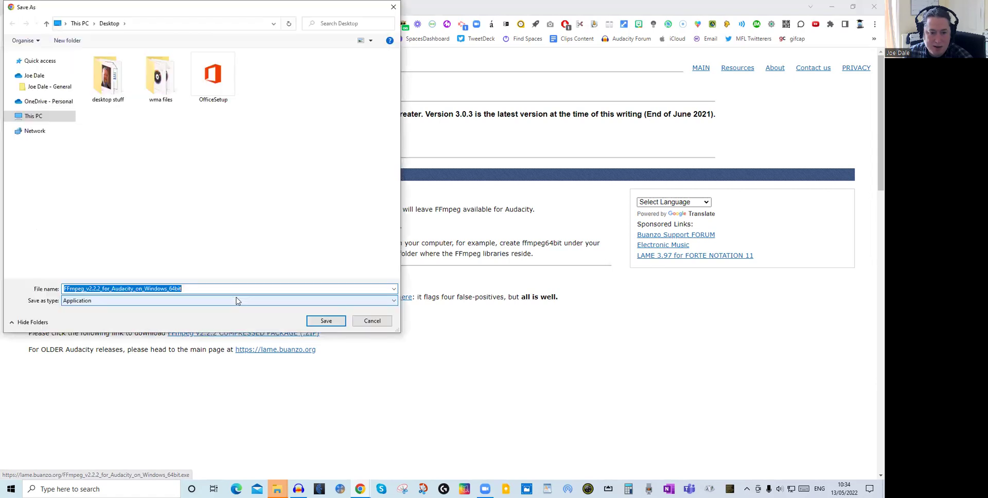
left_click(325, 322)
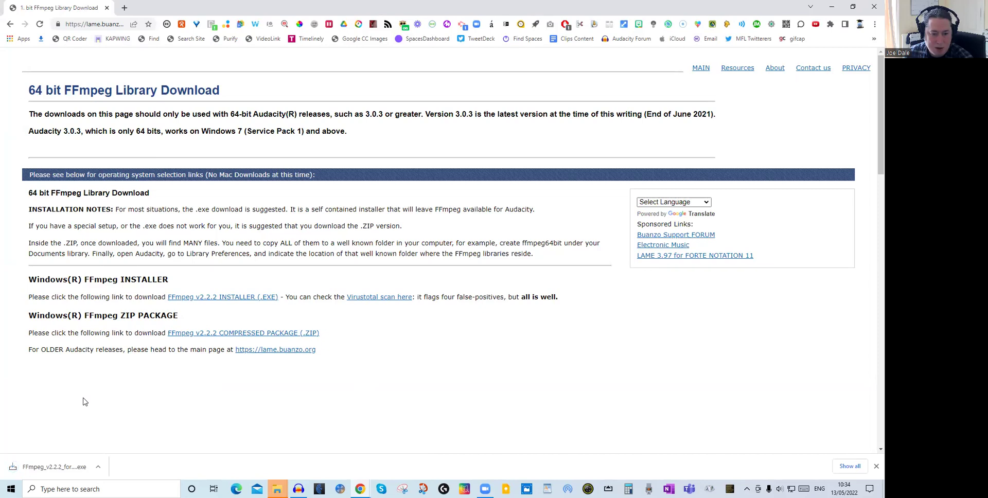
left_click(59, 468)
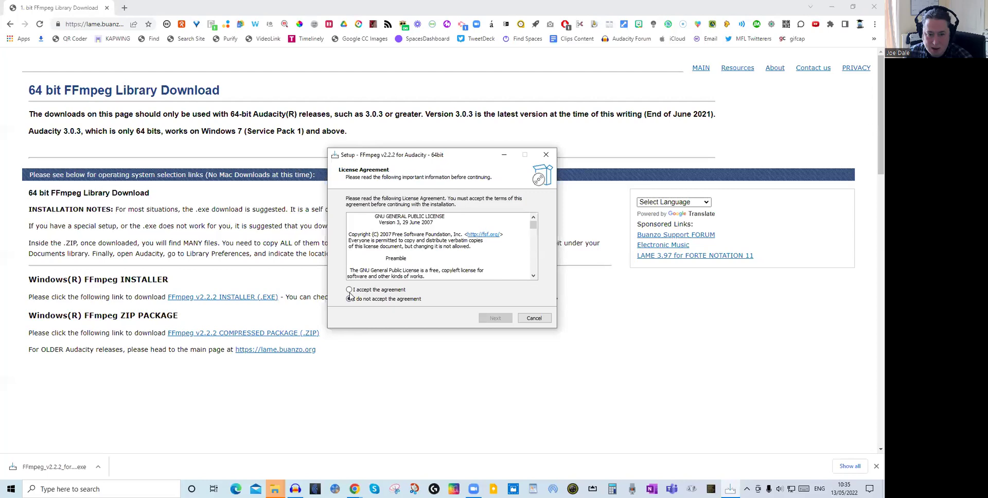
Accept the licence, install FFmpeg v2.2.2, finish setup, and minimize Chrome.
left_click(349, 291)
left_click(488, 319)
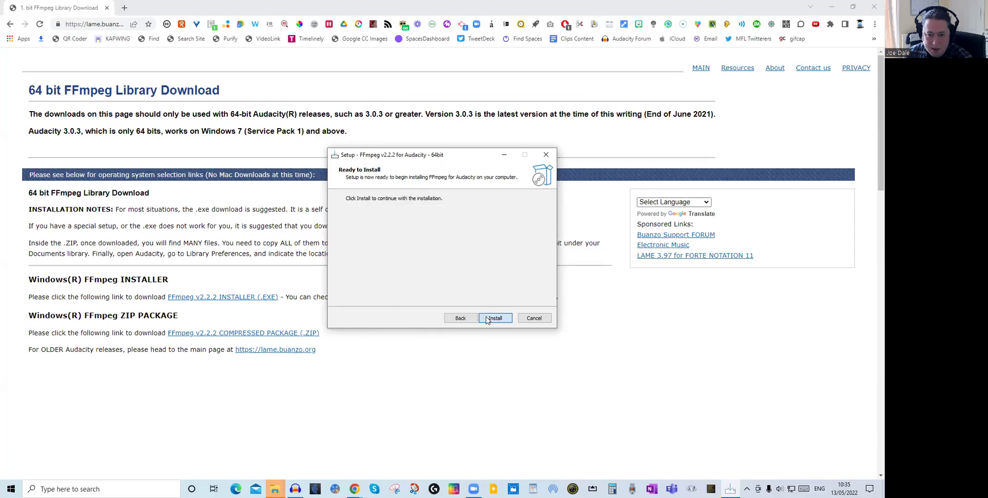
left_click(494, 319)
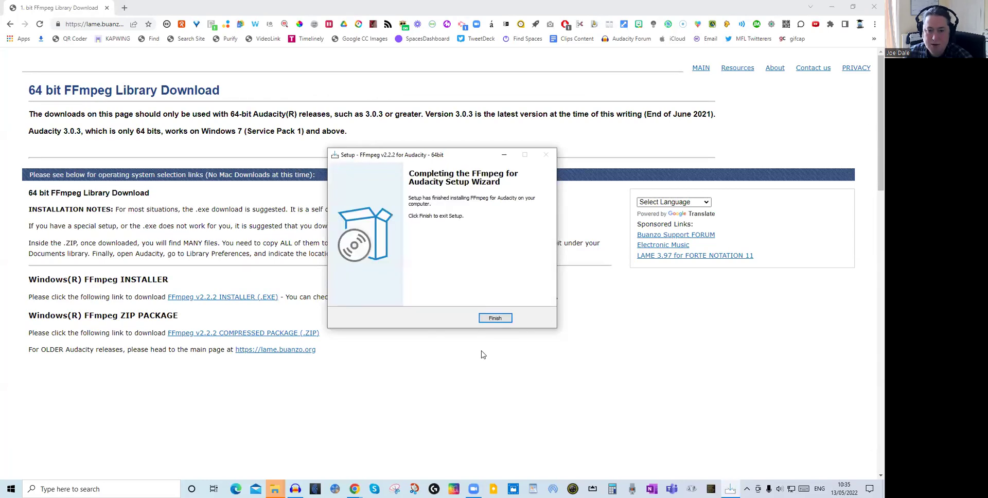
left_click(495, 319)
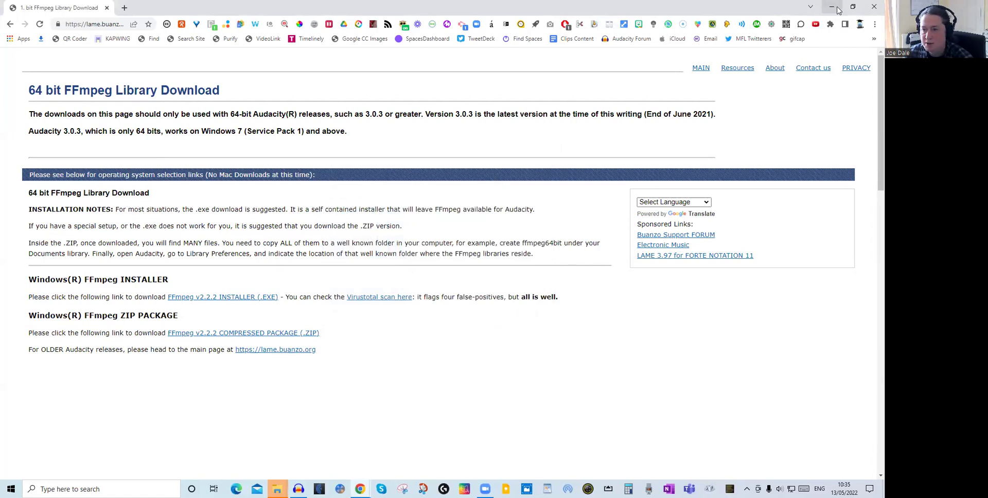
left_click(832, 11)
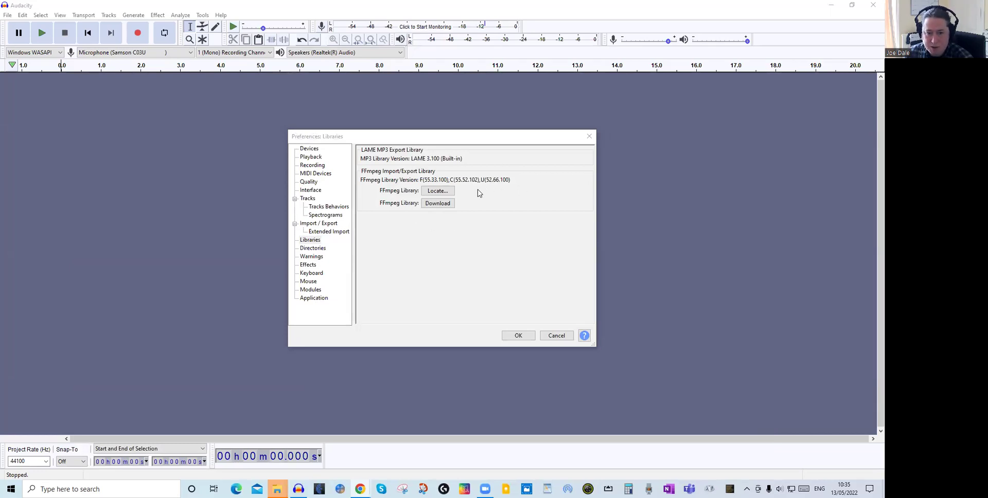
Use Locate... to confirm FFmpeg was auto-detected, decline manual location, and cancel Preferences.
left_click(434, 192)
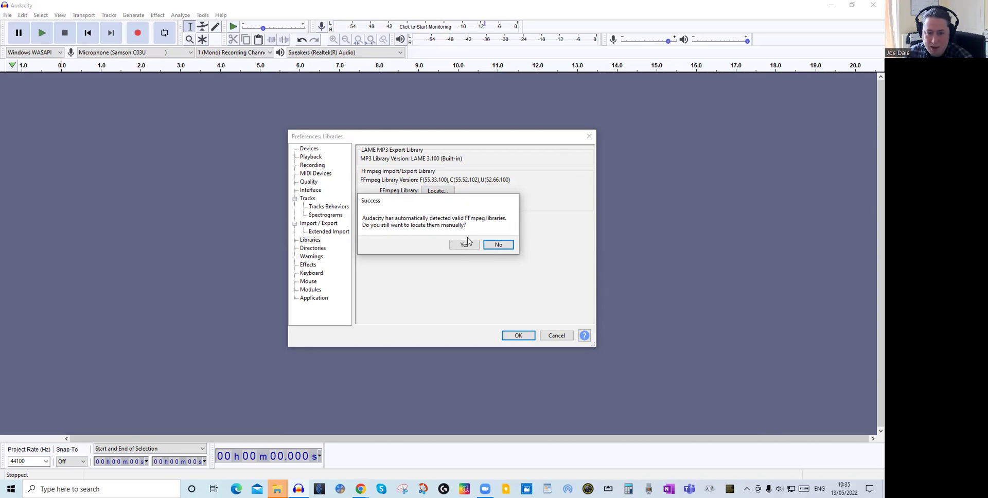
left_click(497, 246)
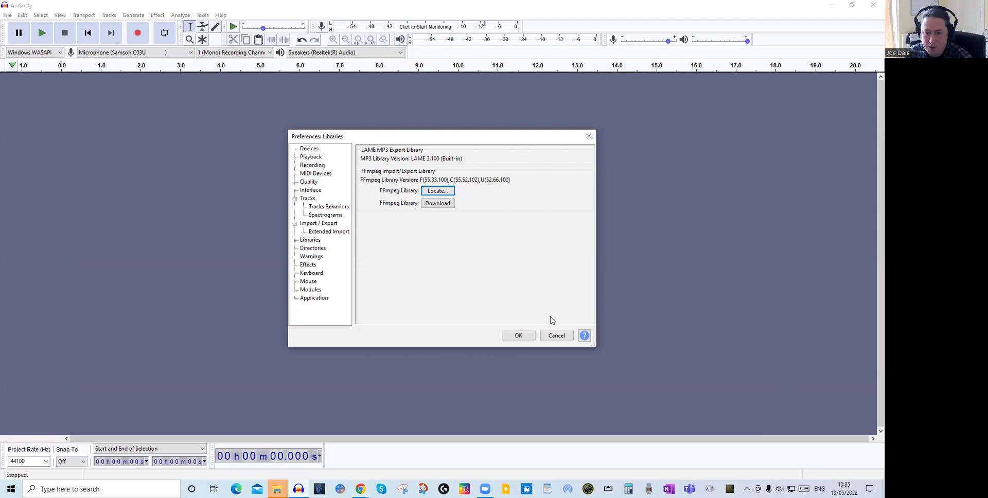
left_click(554, 337)
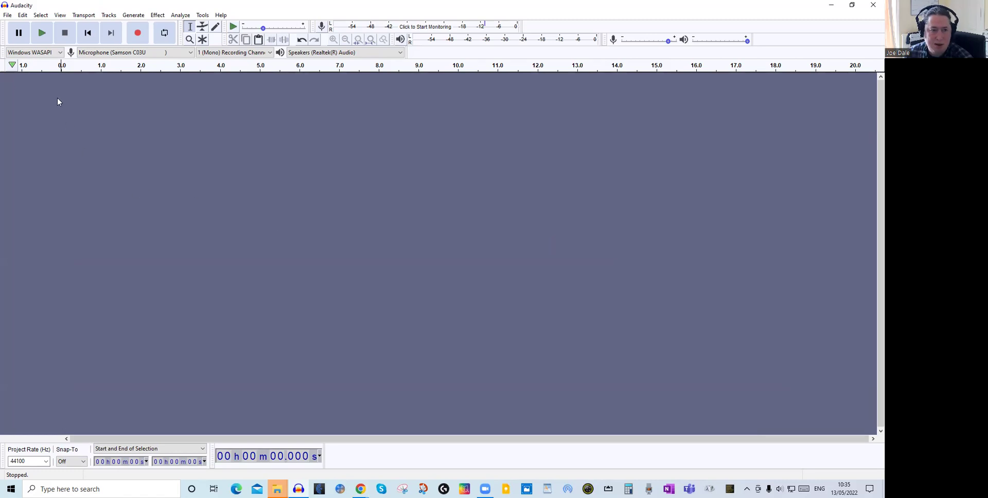
Import recordings 1, 2 and 3 from the wma files folder via File > Import > Audio.
left_click(8, 16)
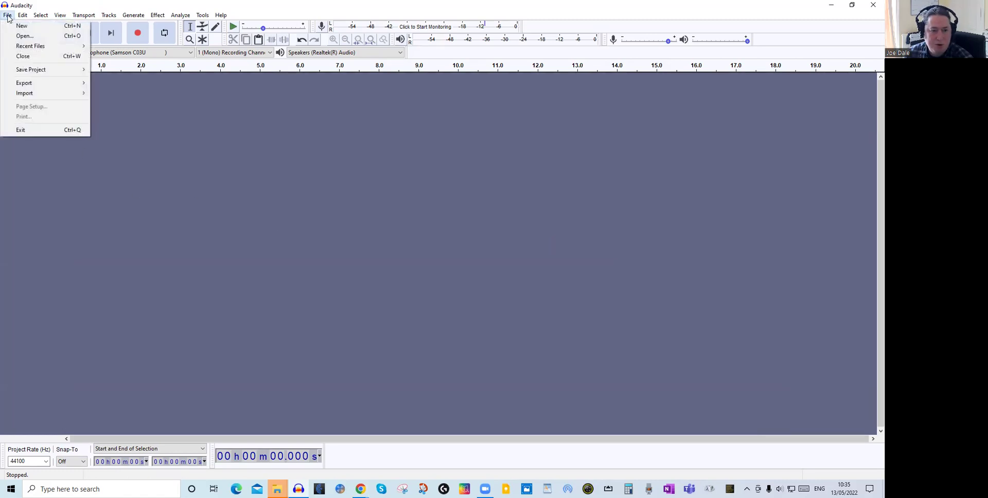
mouse_move(37, 97)
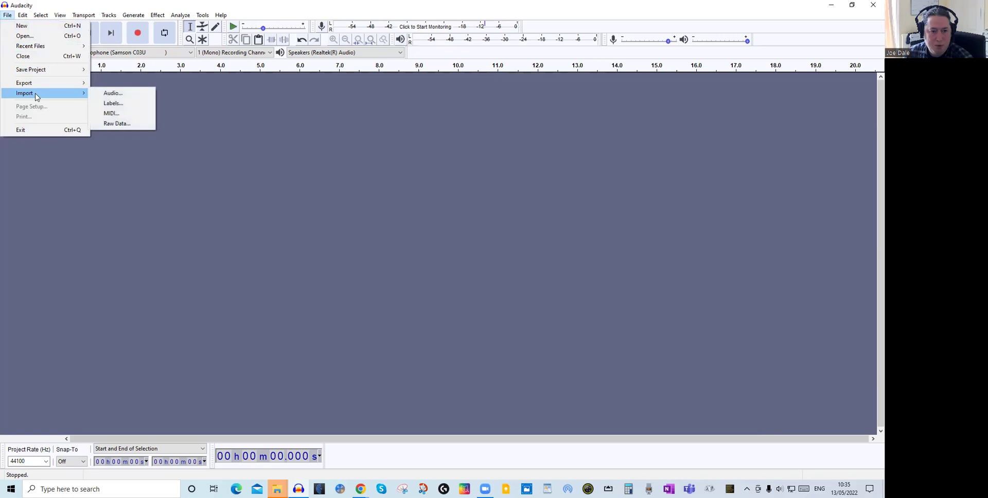
left_click(114, 95)
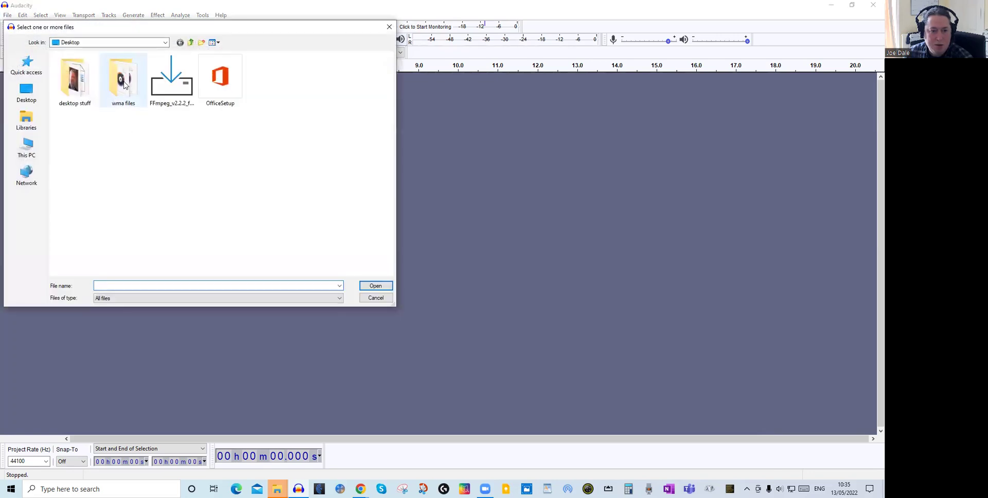
double_click(123, 83)
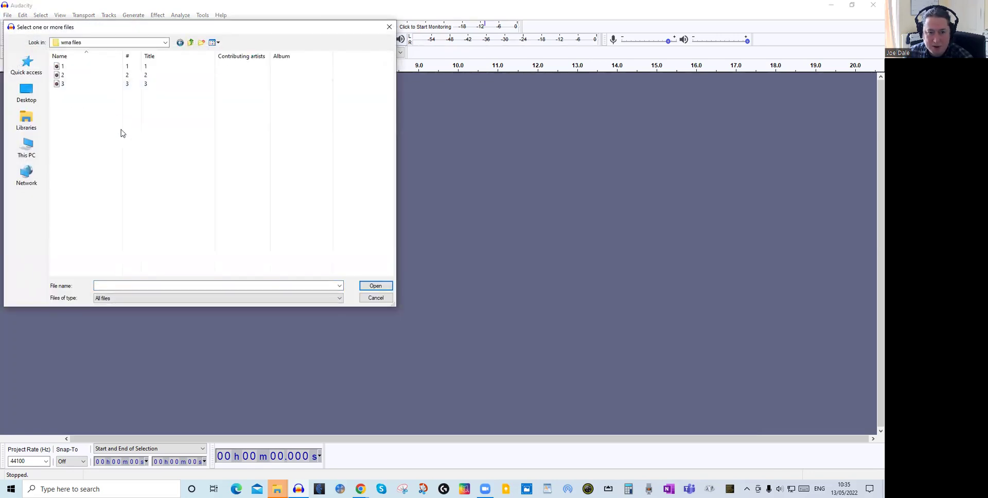
left_click(61, 69)
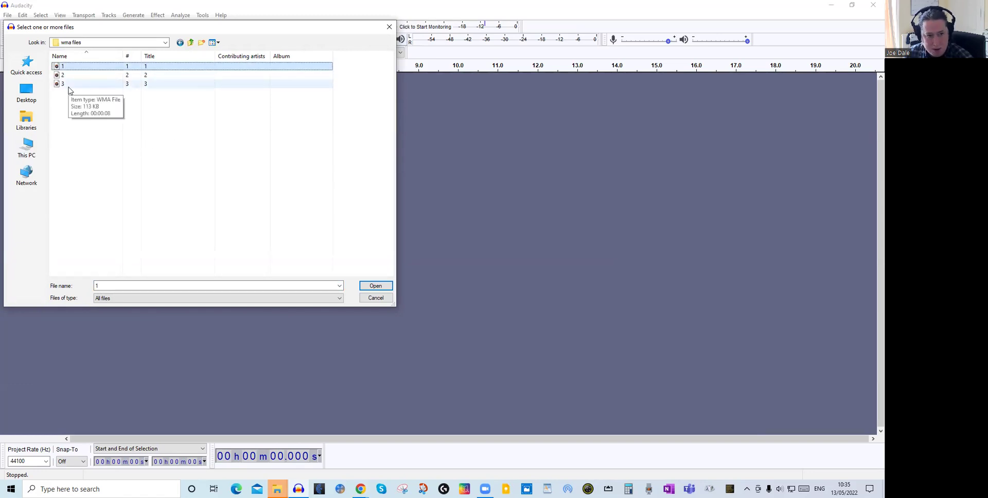
left_click(69, 86, "shift")
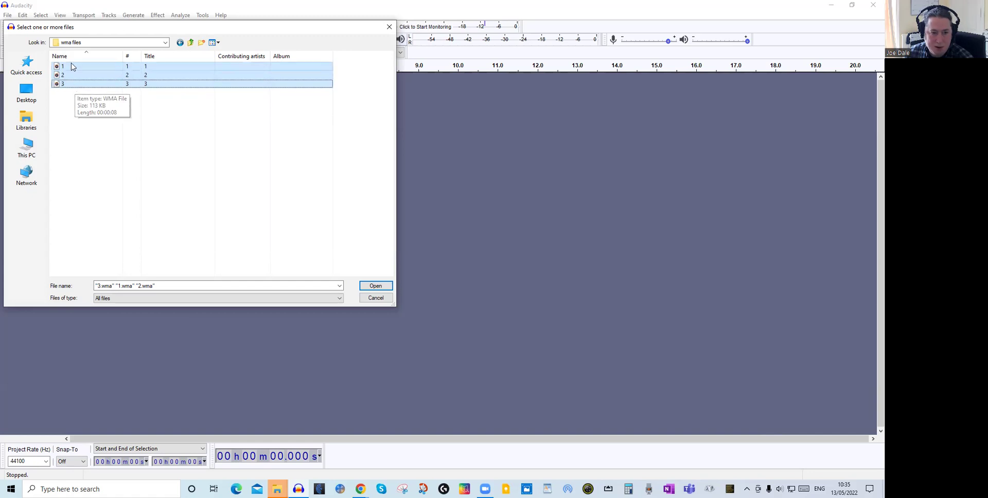
left_click(368, 288)
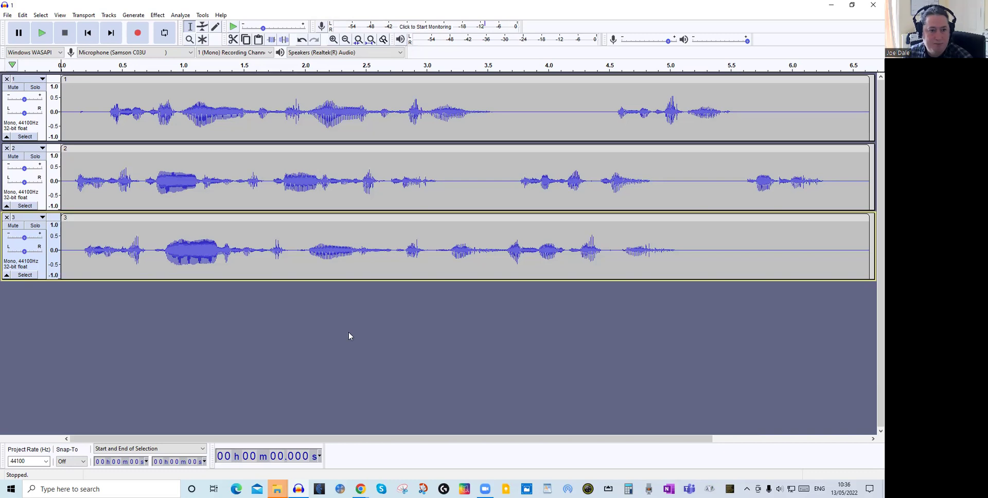
Open File > Export > Export Multiple and set the format to MP3 Files.
left_click(7, 15)
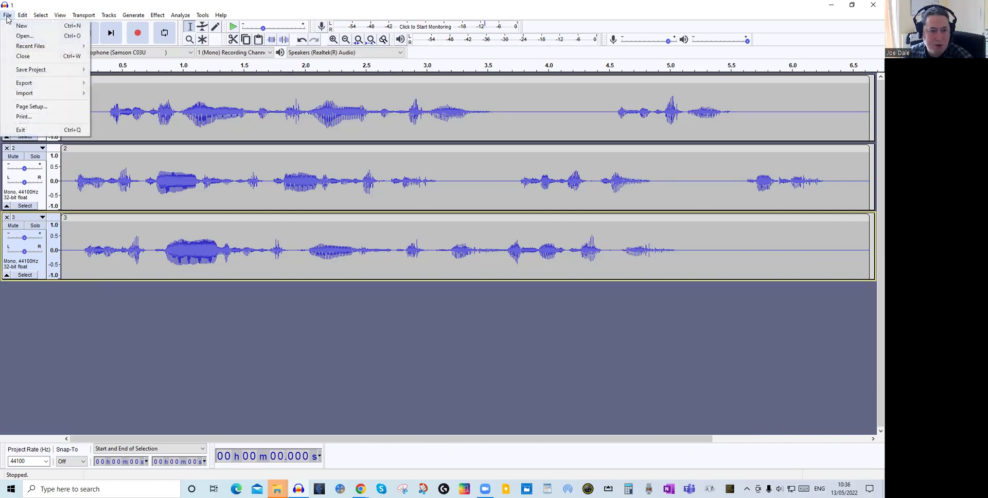
mouse_move(37, 83)
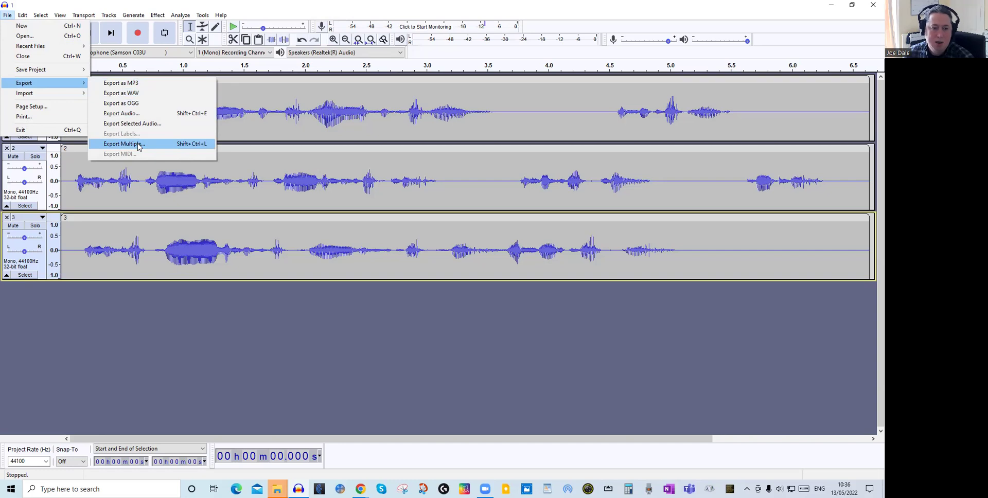
left_click(140, 146)
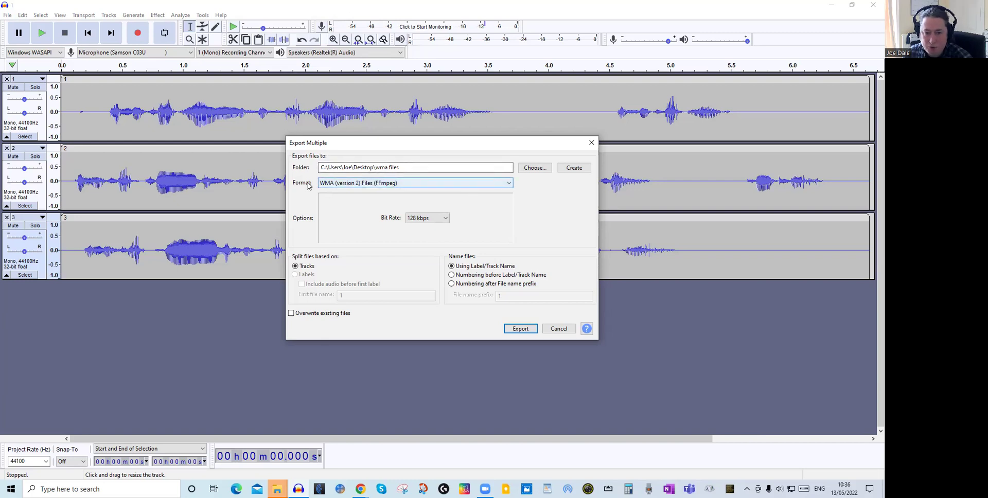
left_click(478, 184)
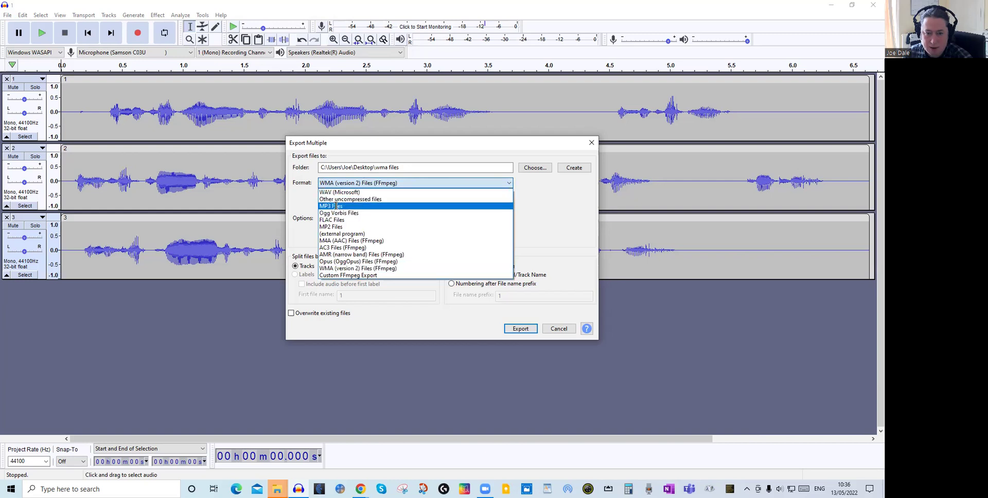
left_click(337, 207)
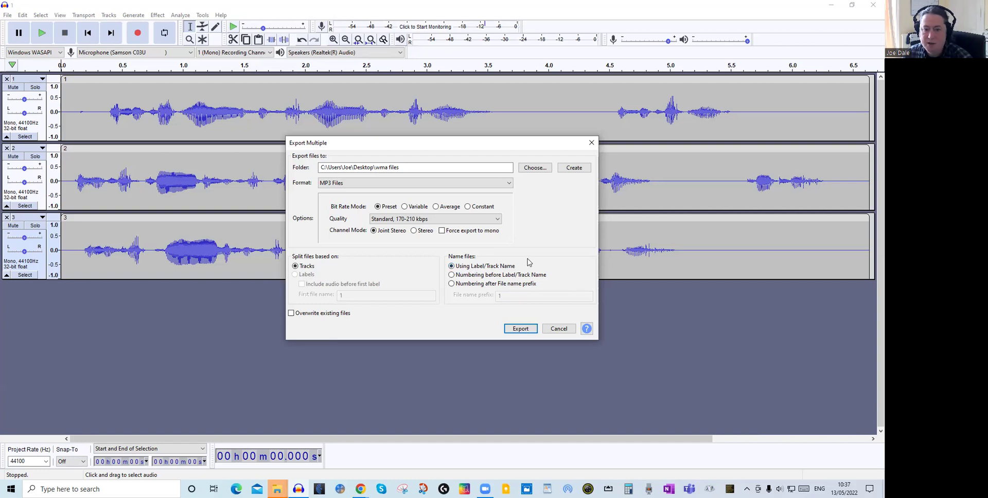
Export the three tracks, accepting default metadata tags for each, and dismiss the success message.
left_click(518, 330)
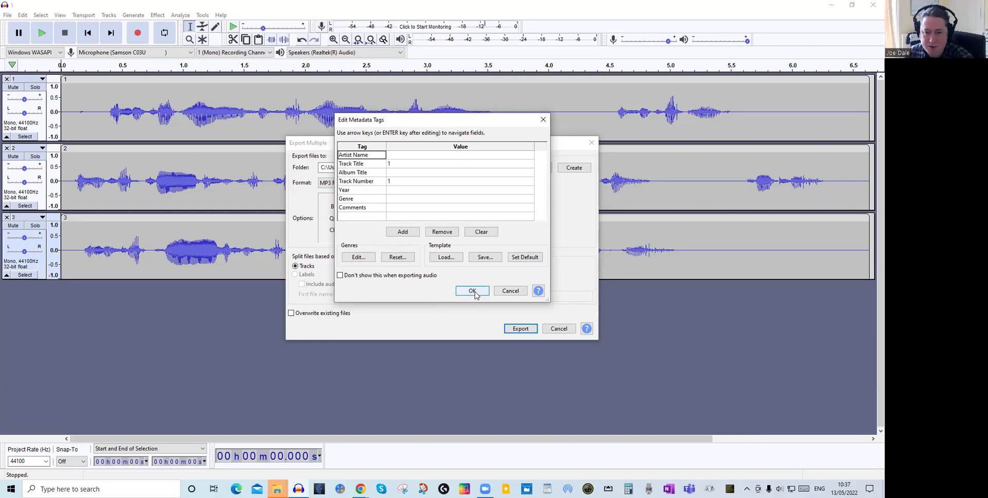
left_click(472, 291)
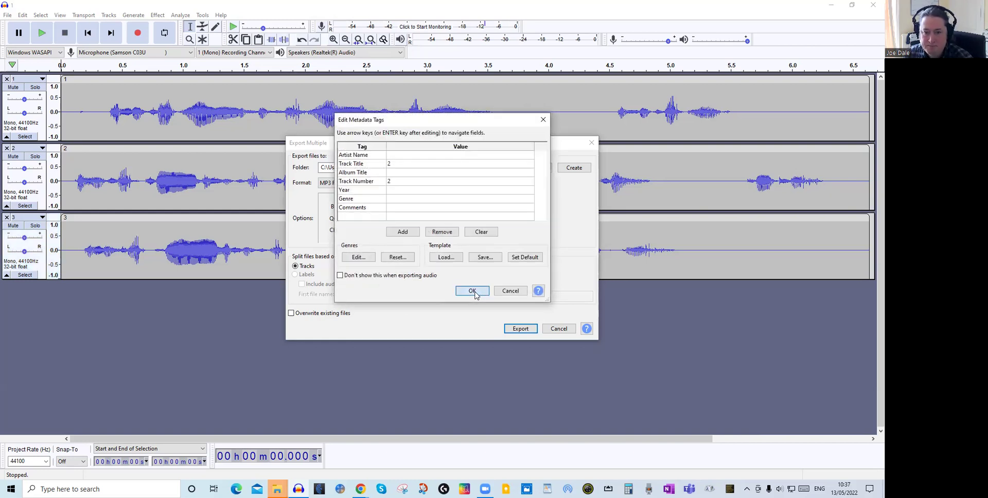
left_click(472, 292)
left_click(473, 291)
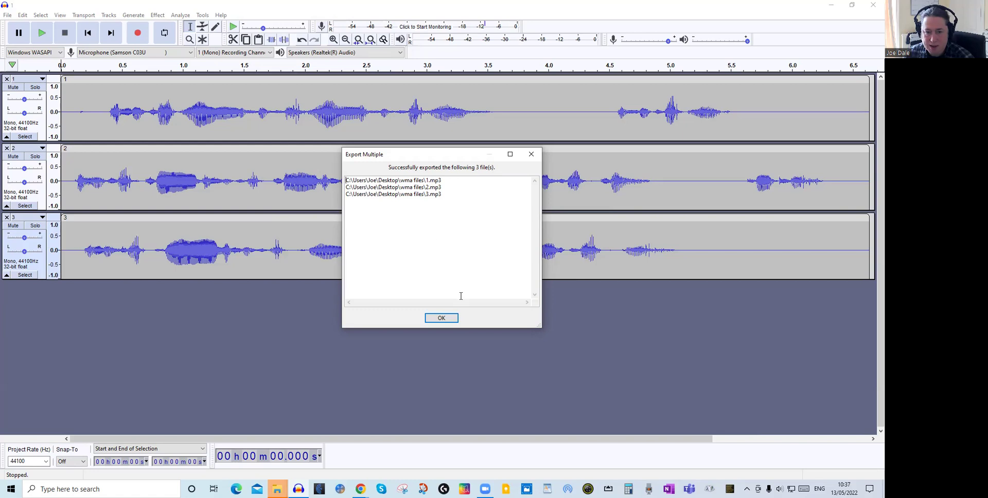
left_click(441, 318)
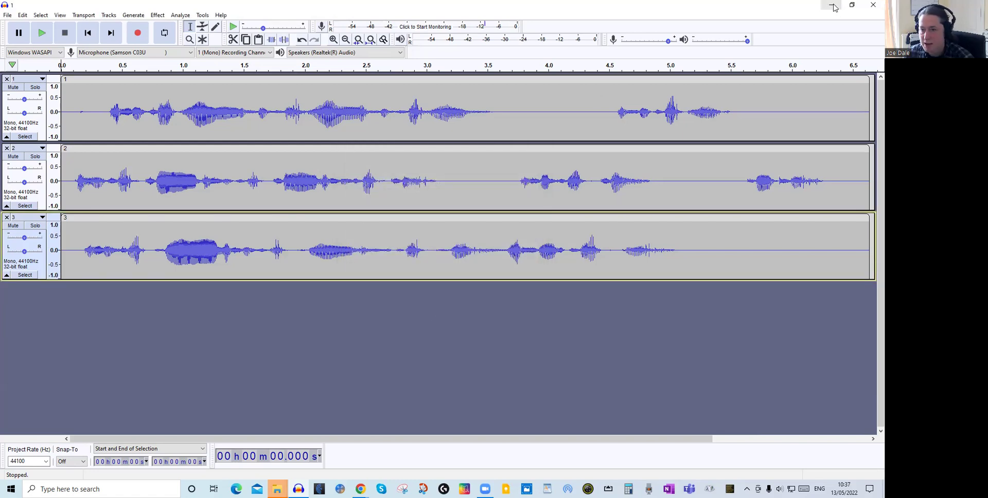
Close Audacity and the meeting-recording folder windows, then open the wma files folder maximized.
left_click(864, 4)
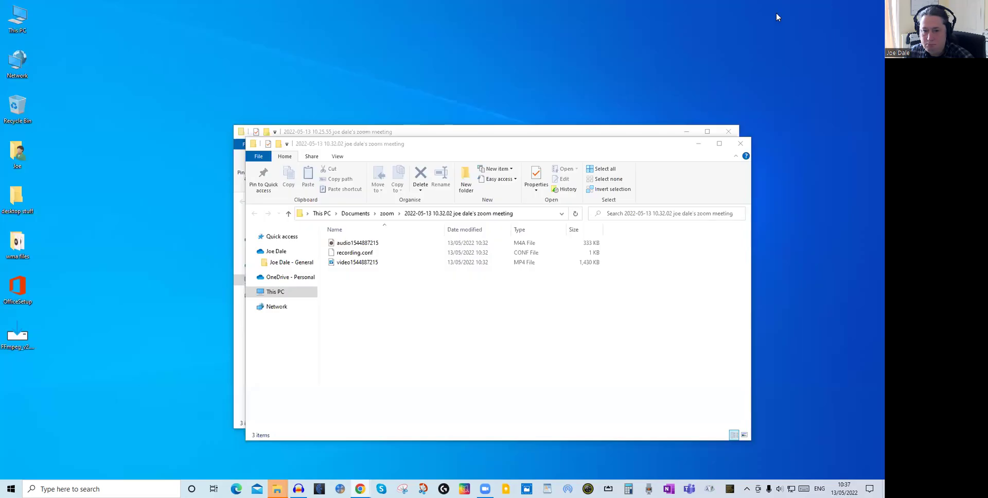
left_click(740, 143)
left_click(729, 133)
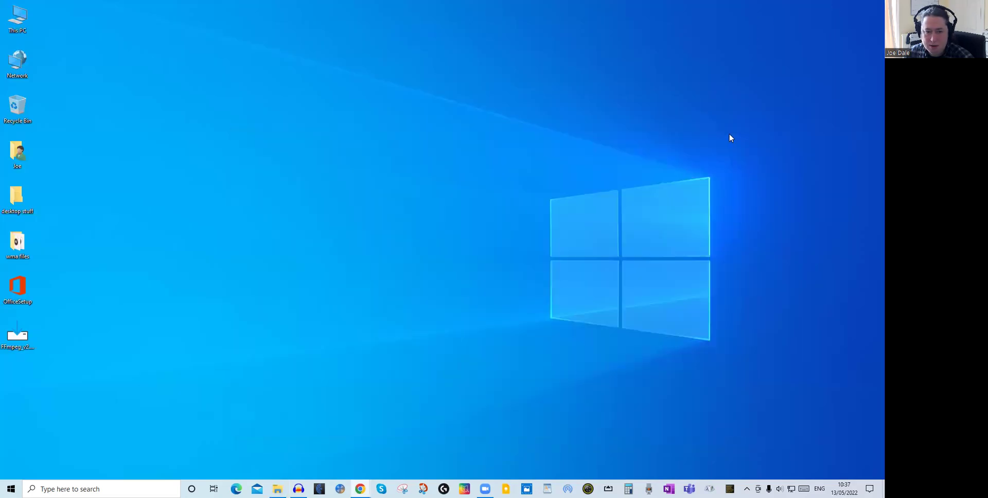
double_click(18, 242)
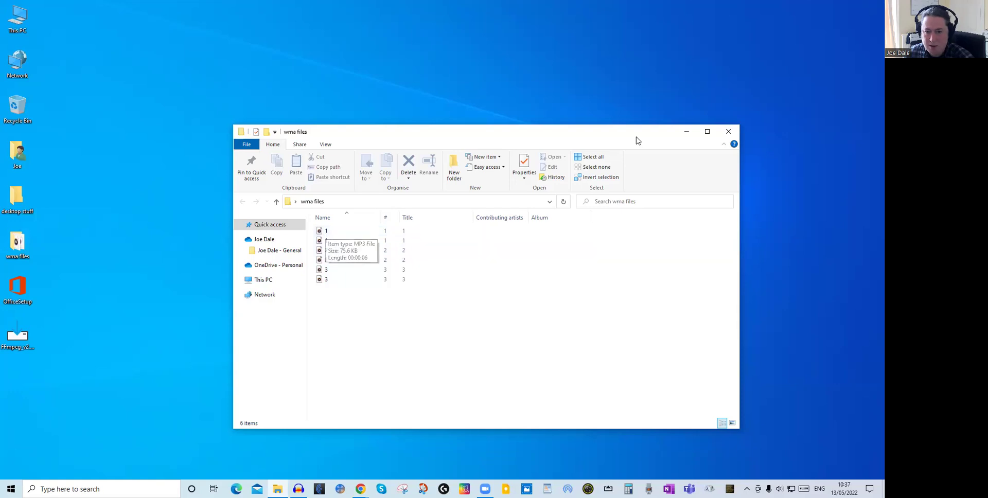
left_click(707, 132)
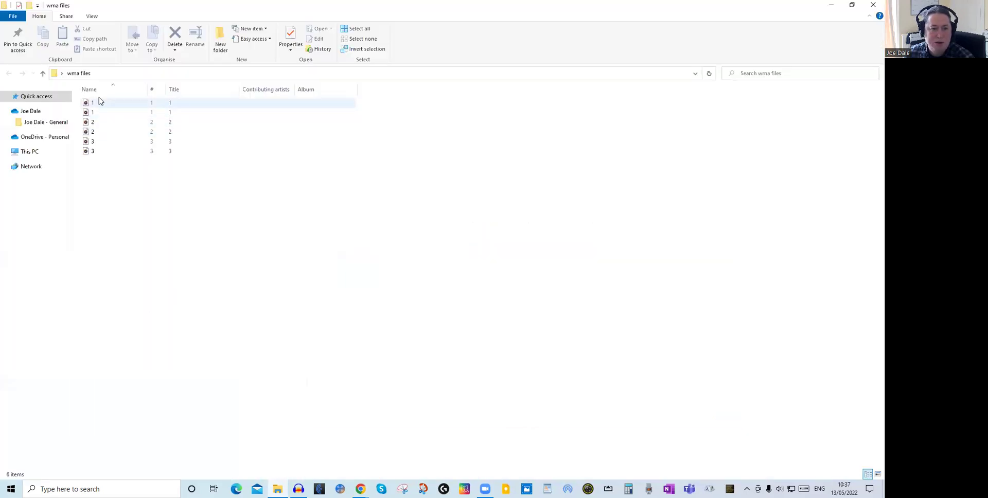